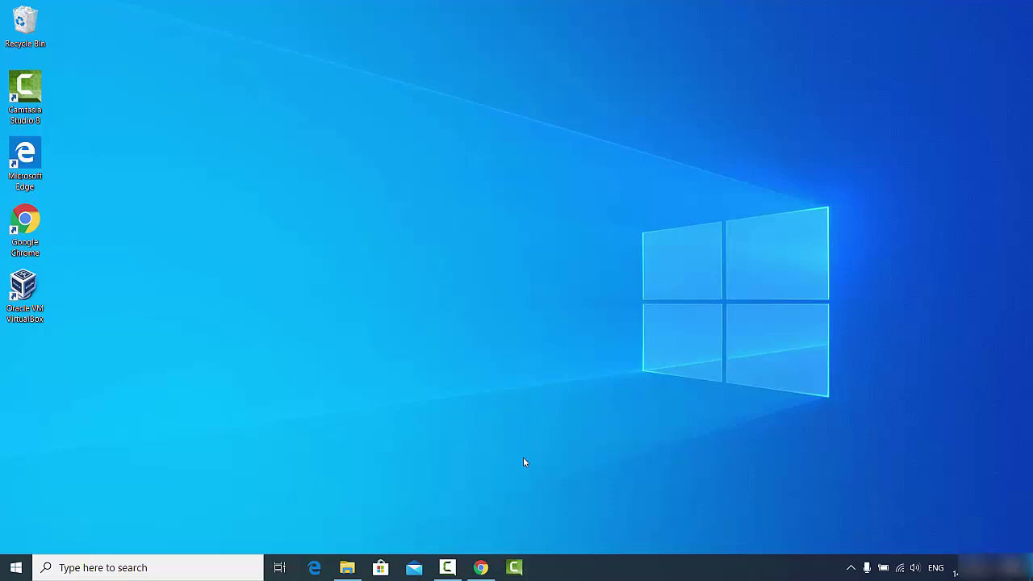
In Chrome, download the Windows installer Vysor-win32-ia32.exe from vysor.io's Downloads page.
{"action": "left_click", "coordinate": [481, 567]}
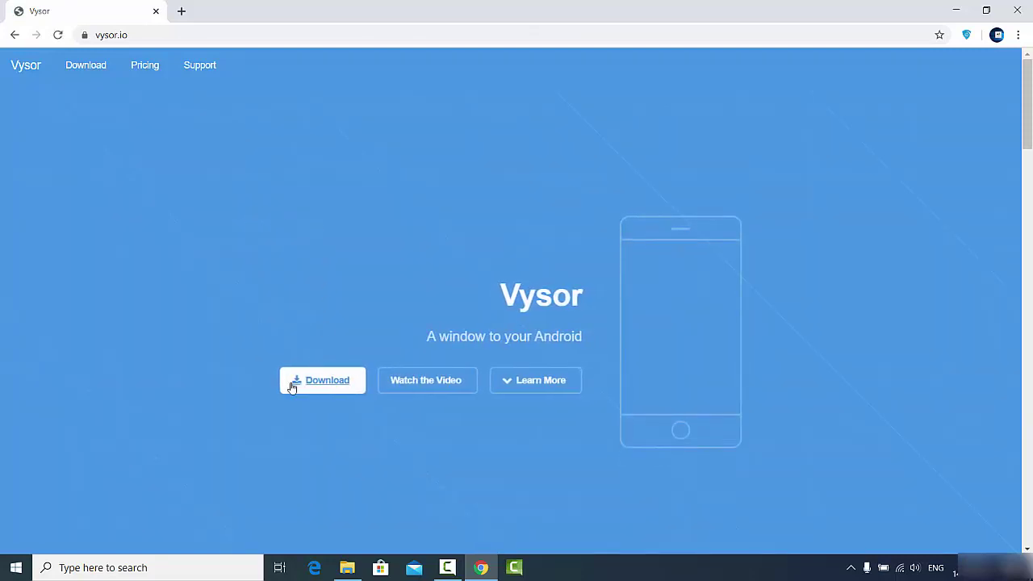
{"action": "left_click", "coordinate": [332, 382]}
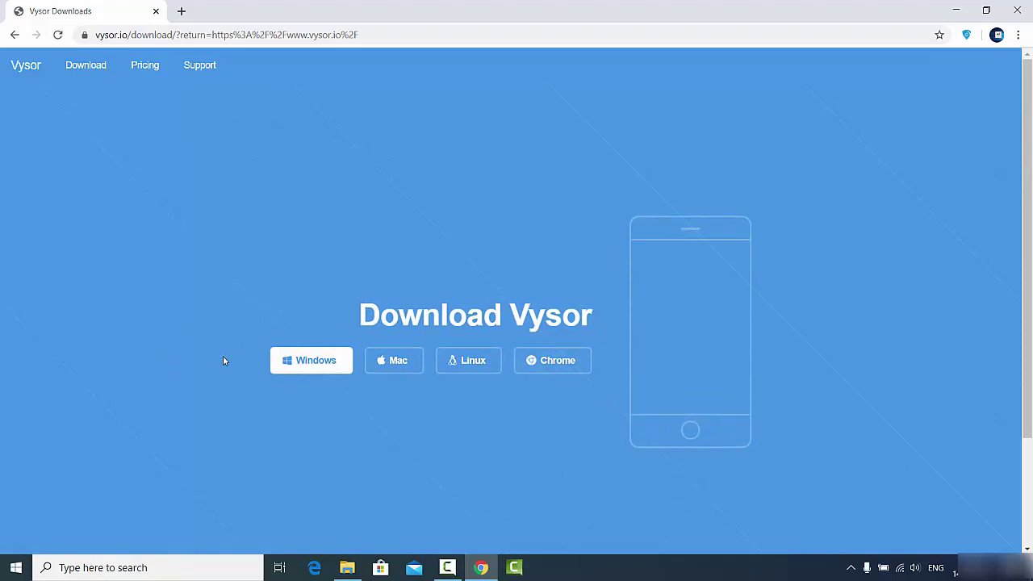
{"action": "left_click", "coordinate": [309, 364]}
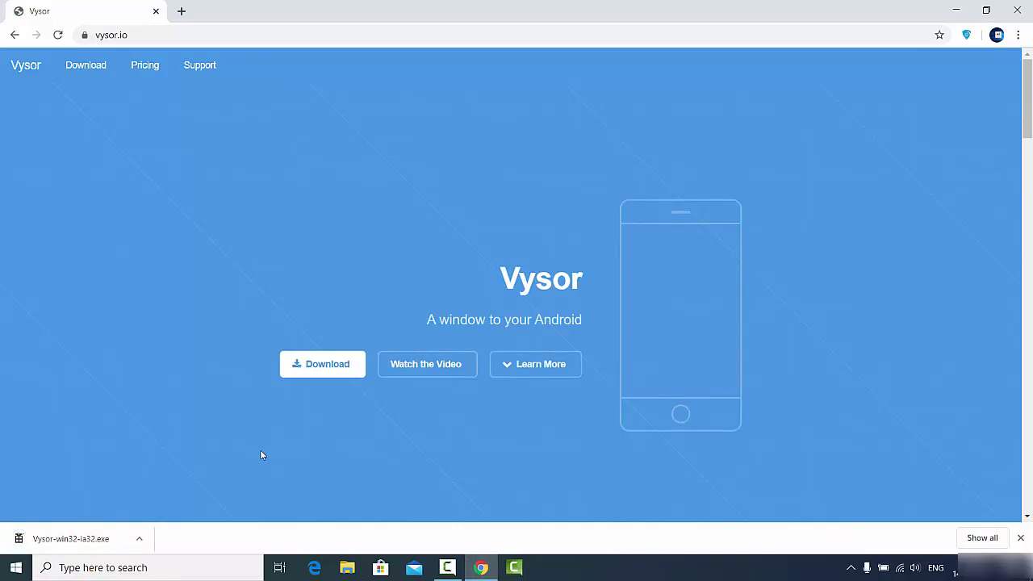
Run Vysor-win32-ia32.exe, choosing 'Remove protection and open' in HP Sure Click, then minimize Chrome.
{"action": "left_click", "coordinate": [86, 539]}
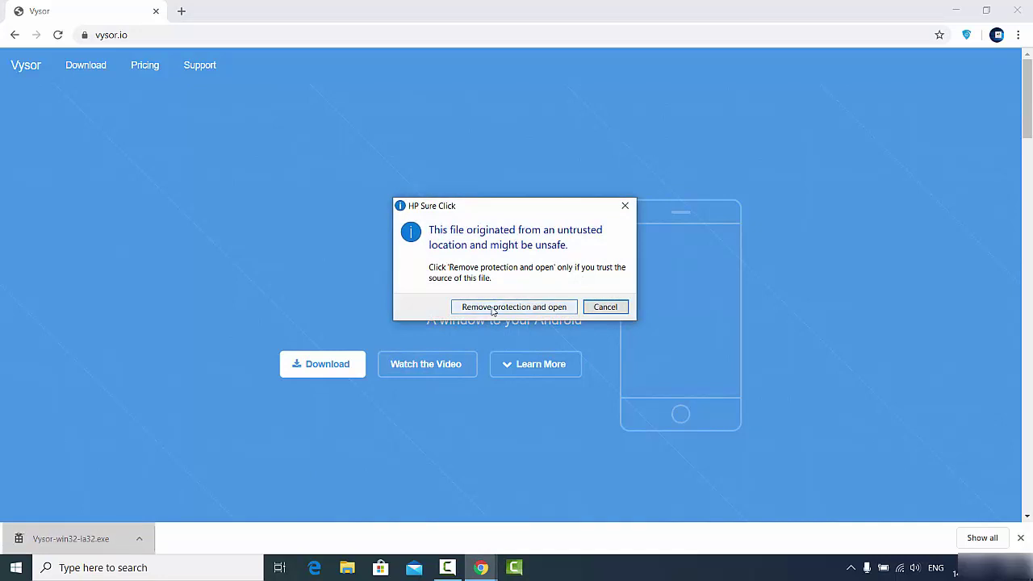
{"action": "left_click", "coordinate": [493, 309]}
{"action": "left_click", "coordinate": [955, 11]}
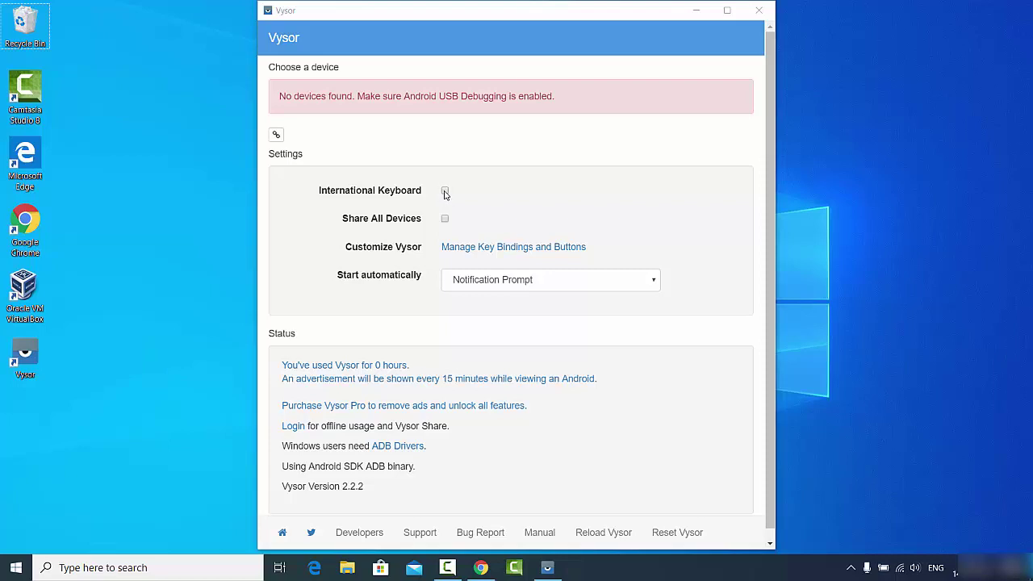
Enable International Keyboard and Share All Devices in Vysor Settings, then move the Google Login dialog aside.
{"action": "left_click", "coordinate": [444, 194]}
{"action": "left_click", "coordinate": [445, 194]}
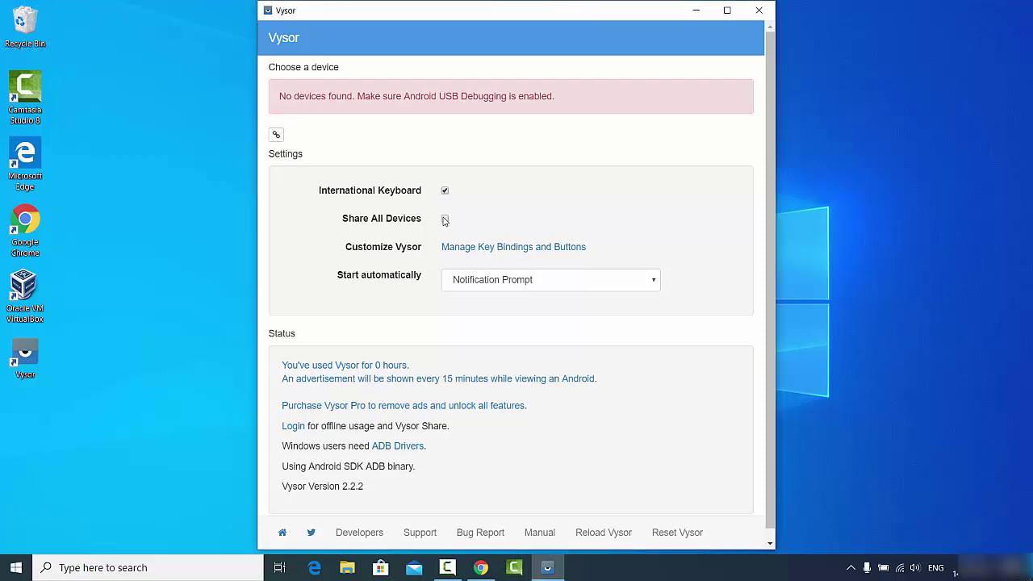
{"action": "left_click", "coordinate": [444, 219]}
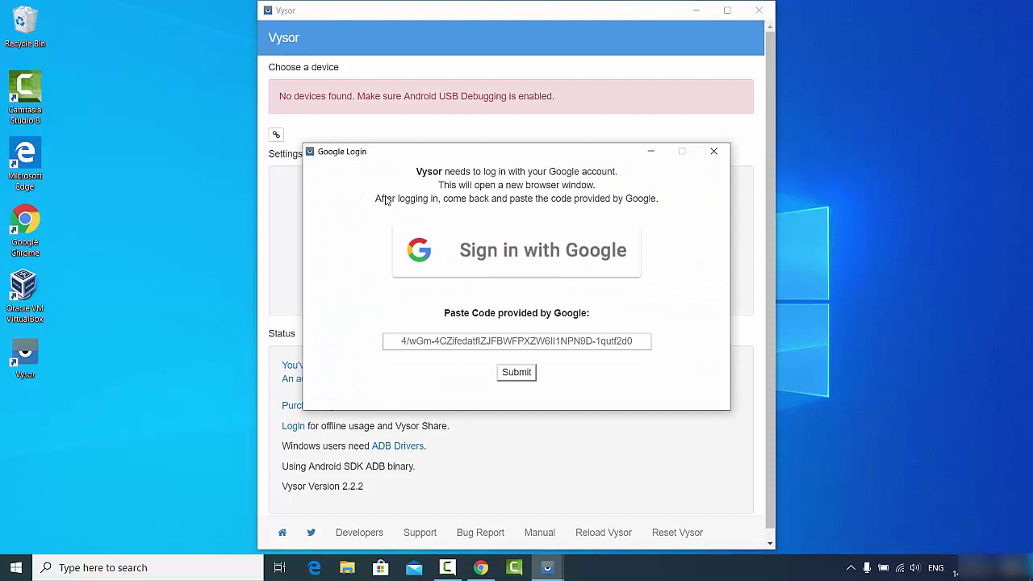
{"action": "left_click_drag", "start_coordinate": [412, 156], "coordinate": [367, 101]}
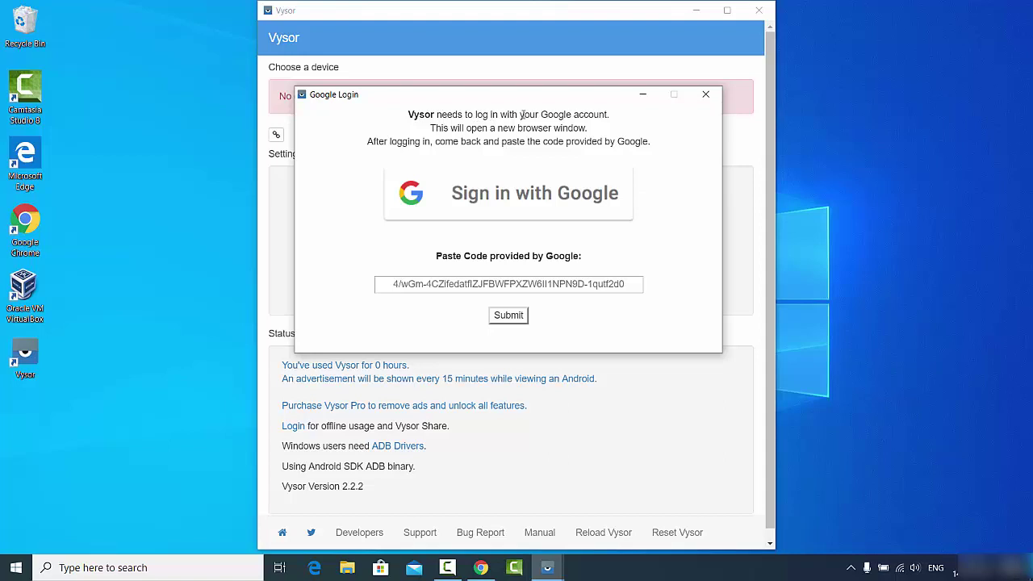
Sign in with Google in Chrome and copy the displayed authorization code.
{"action": "left_click", "coordinate": [486, 198]}
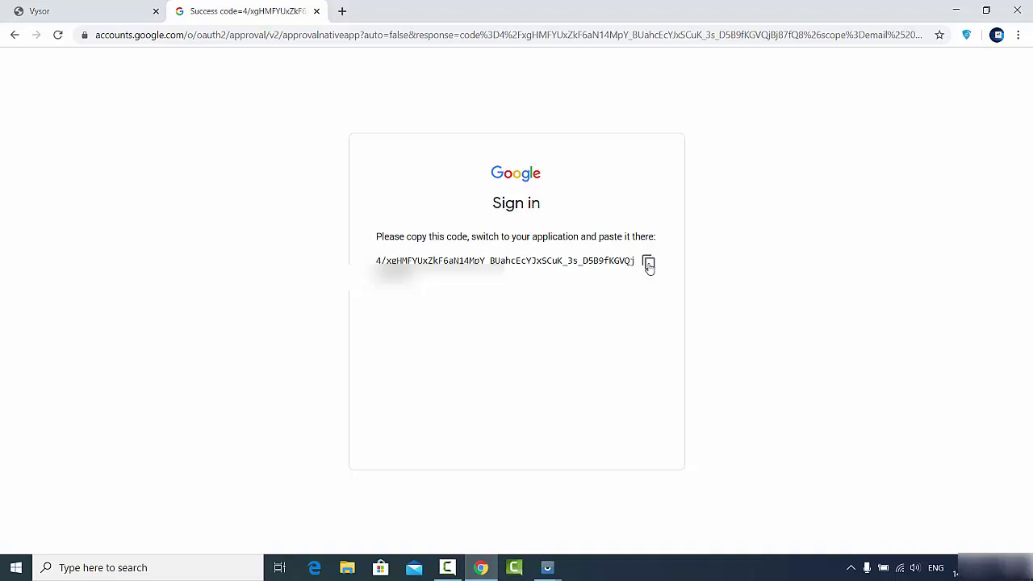
{"action": "left_click", "coordinate": [648, 263]}
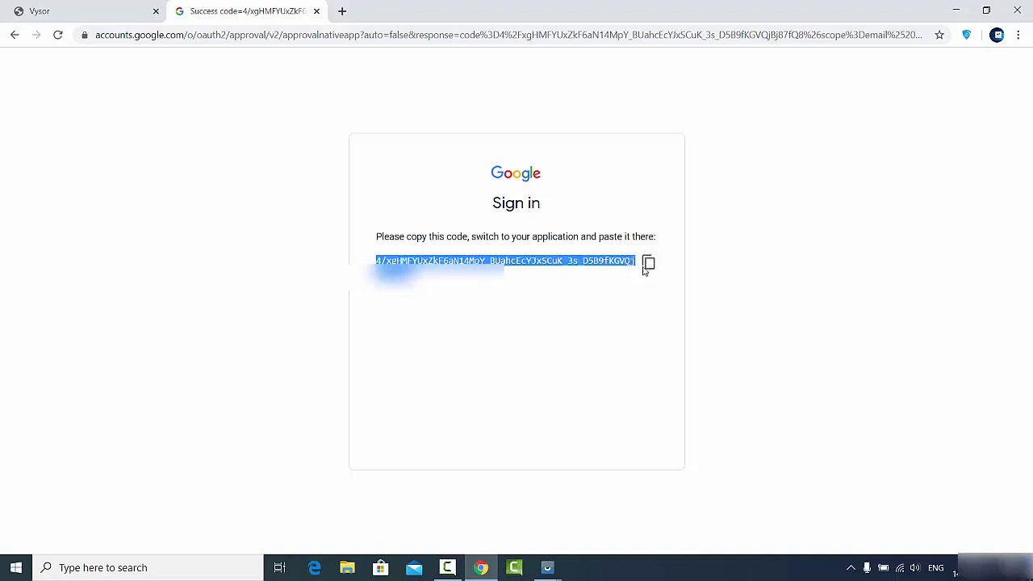
Paste the copied Google code into Vysor's Google Login Paste Code field and submit it.
{"action": "left_click", "coordinate": [956, 11]}
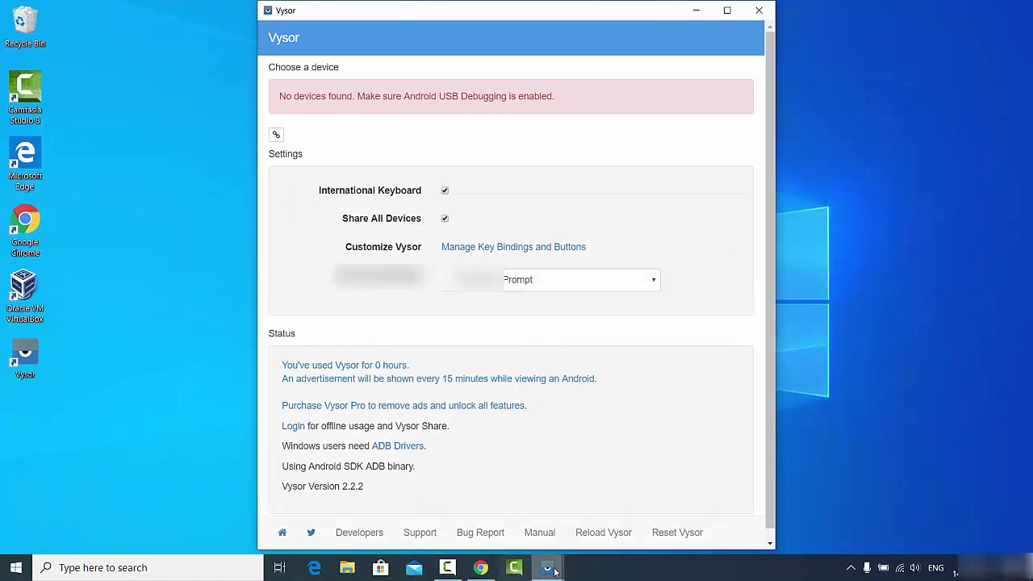
{"action": "mouse_move", "coordinate": [547, 568]}
{"action": "left_click", "coordinate": [590, 504]}
{"action": "key", "text": "ctrl+v"}
{"action": "left_click", "coordinate": [496, 293]}
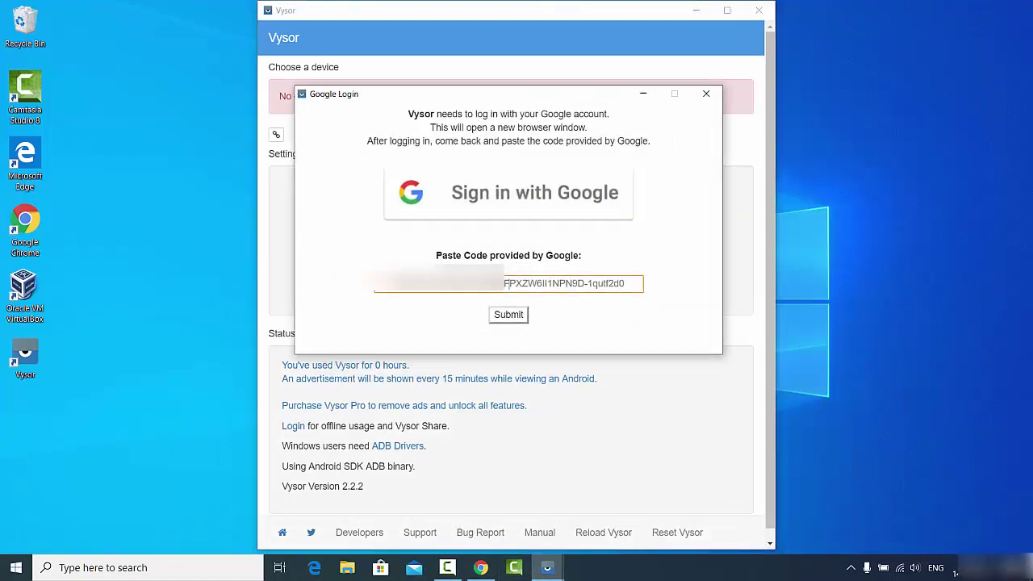
{"action": "key", "text": "ctrl+v"}
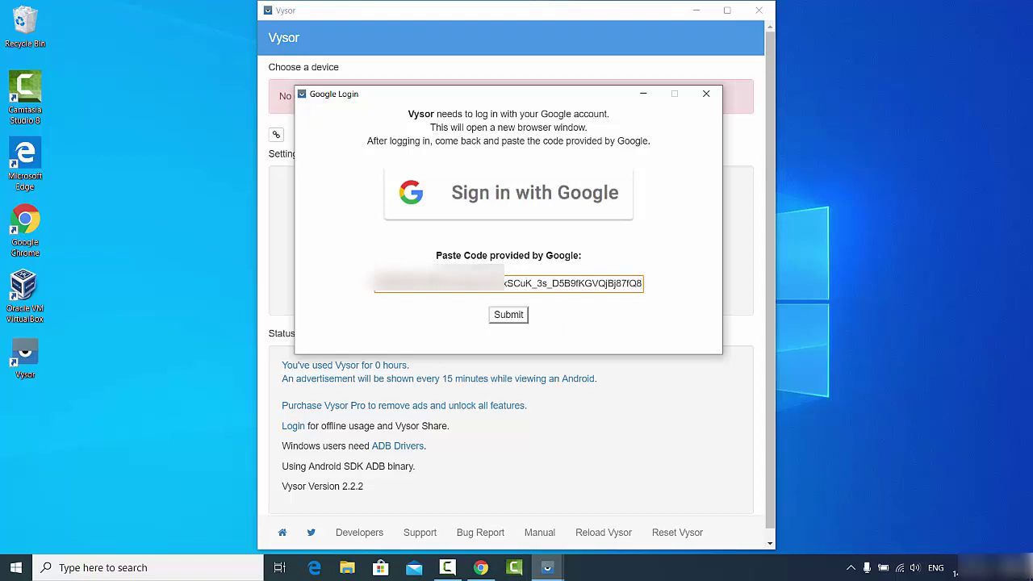
{"action": "left_click", "coordinate": [509, 315]}
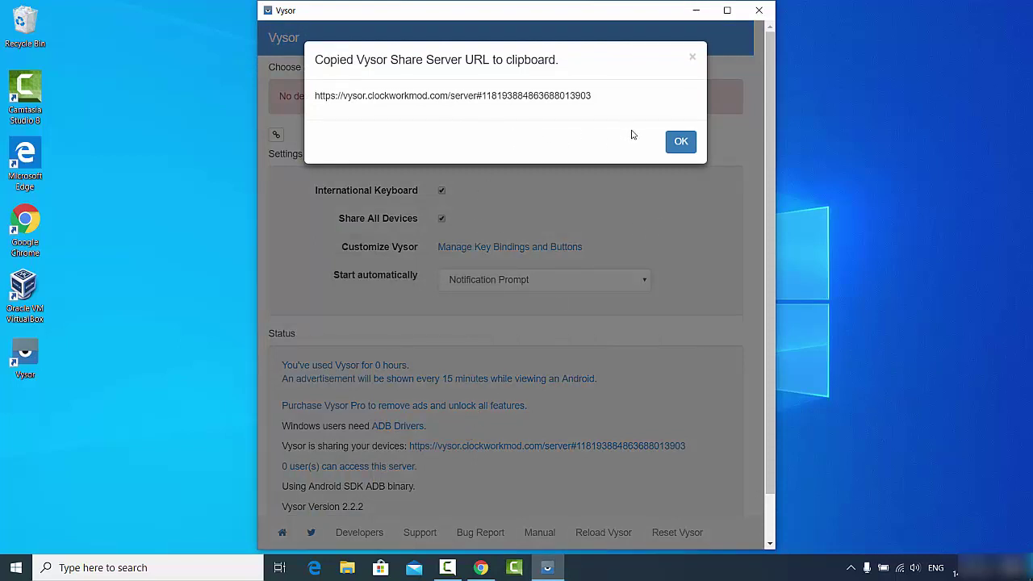
Dismiss the 'Copied Vysor Share Server URL' notice so the DUK L09 phone appears.
{"action": "left_click", "coordinate": [678, 143]}
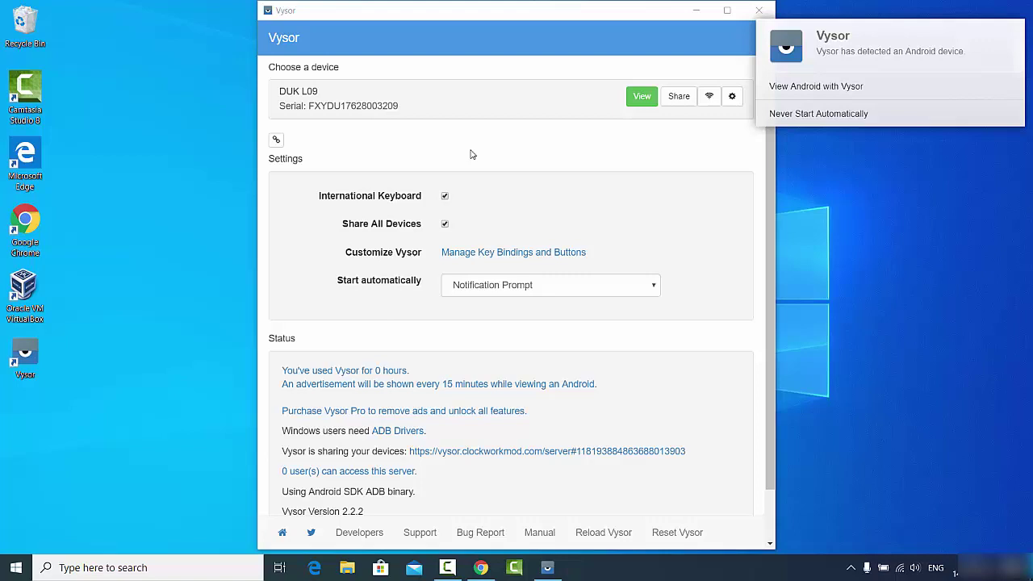
Close the device notification and scroll the mirrored DUK L09 Play Store to Talking Tom Cat 2.
{"action": "left_click", "coordinate": [432, 115]}
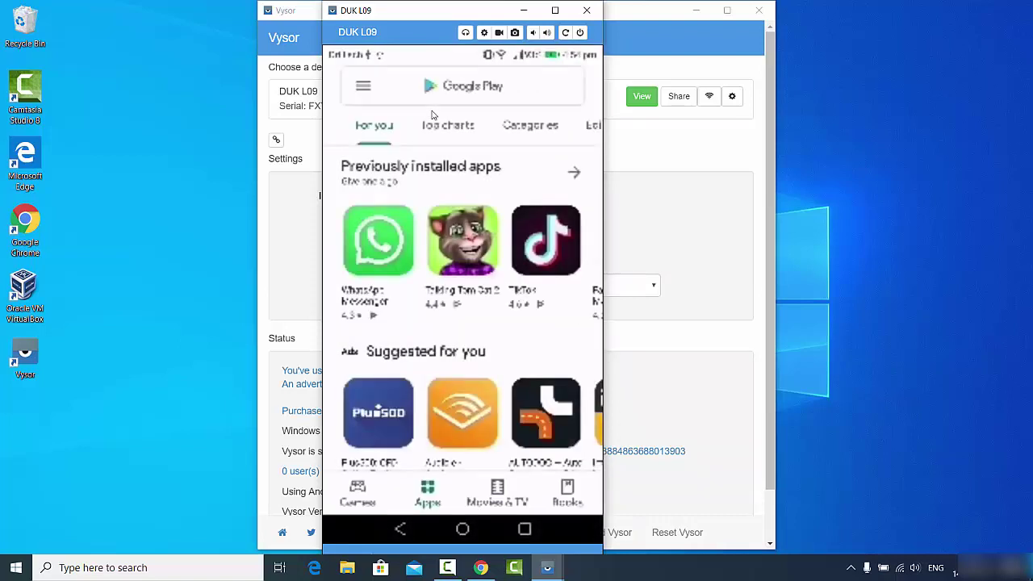
{"action": "scroll", "coordinate": [432, 116], "scroll_direction": "down", "scroll_amount": 2}
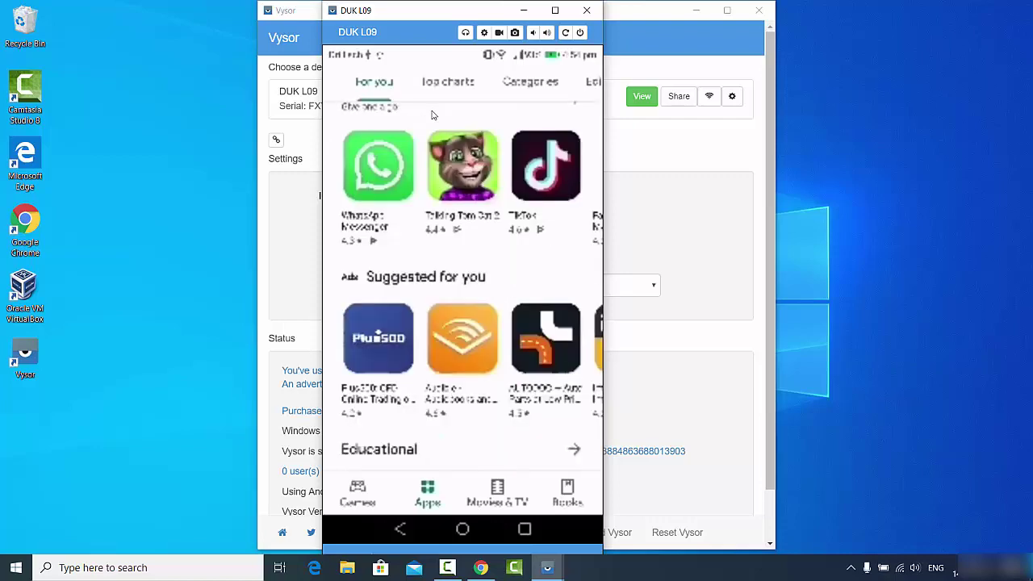
{"action": "scroll", "coordinate": [432, 115], "scroll_direction": "up", "scroll_amount": 2}
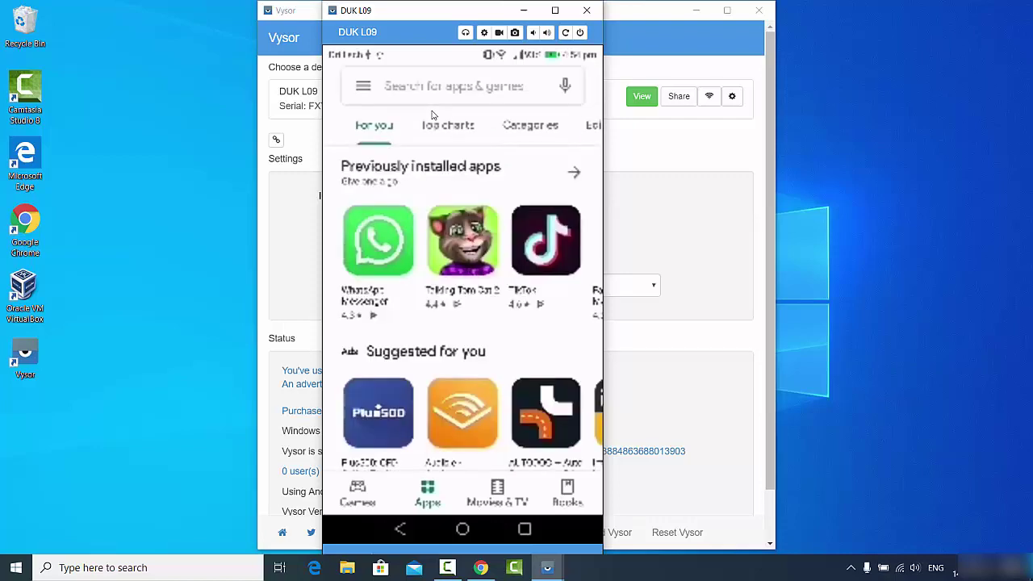
{"action": "scroll", "coordinate": [432, 115], "scroll_direction": "down", "scroll_amount": 3}
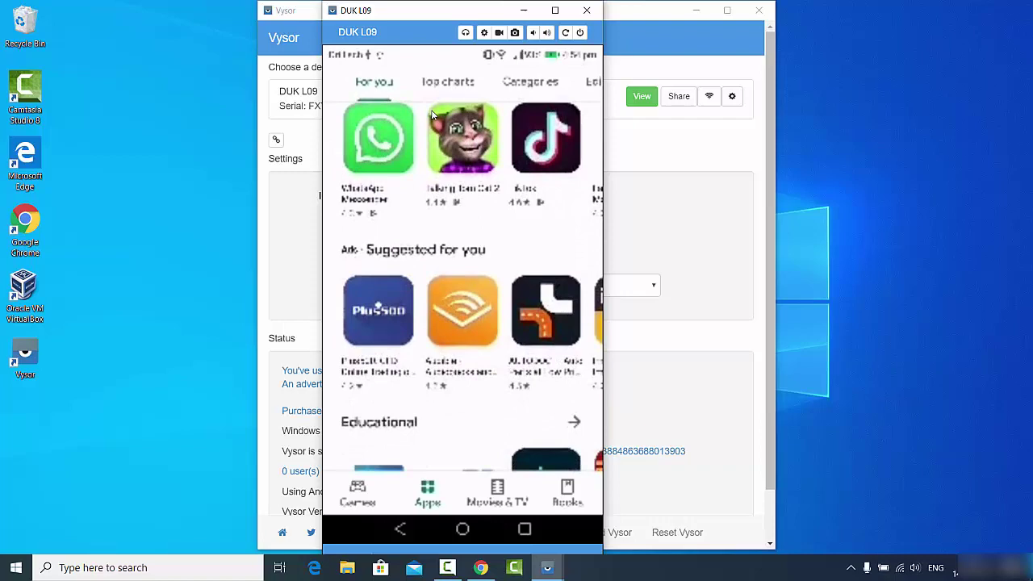
{"action": "scroll", "coordinate": [432, 115], "scroll_direction": "down", "scroll_amount": 1}
{"action": "scroll", "coordinate": [432, 116], "scroll_direction": "down", "scroll_amount": 2}
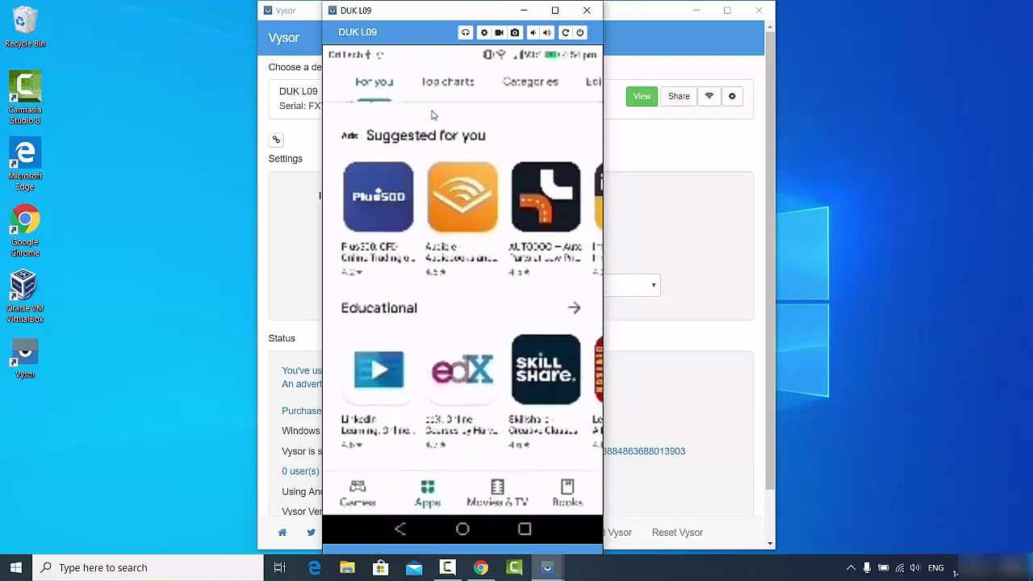
{"action": "scroll", "coordinate": [432, 115], "scroll_direction": "down", "scroll_amount": 3}
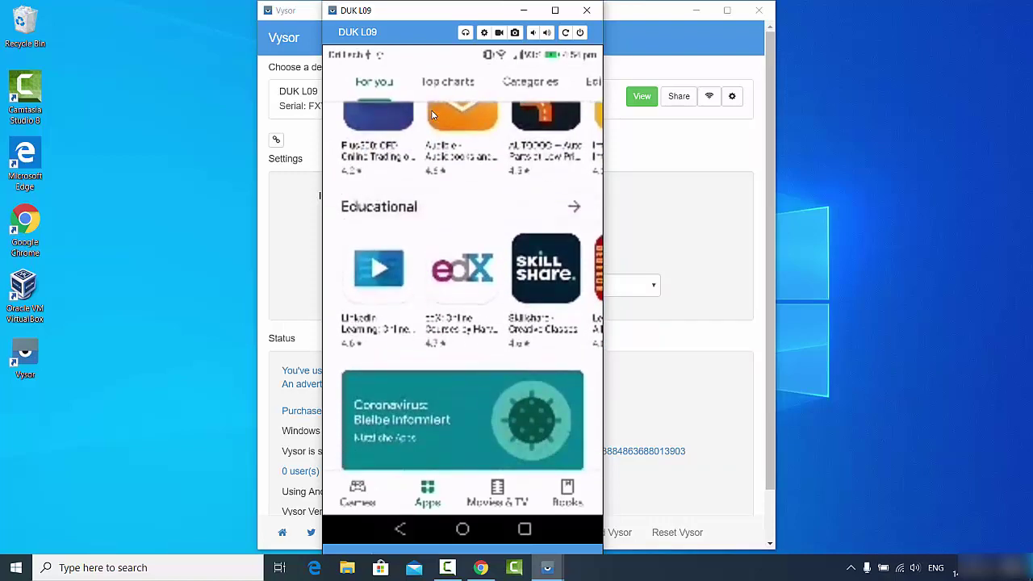
{"action": "scroll", "coordinate": [431, 116], "scroll_direction": "down", "scroll_amount": 2}
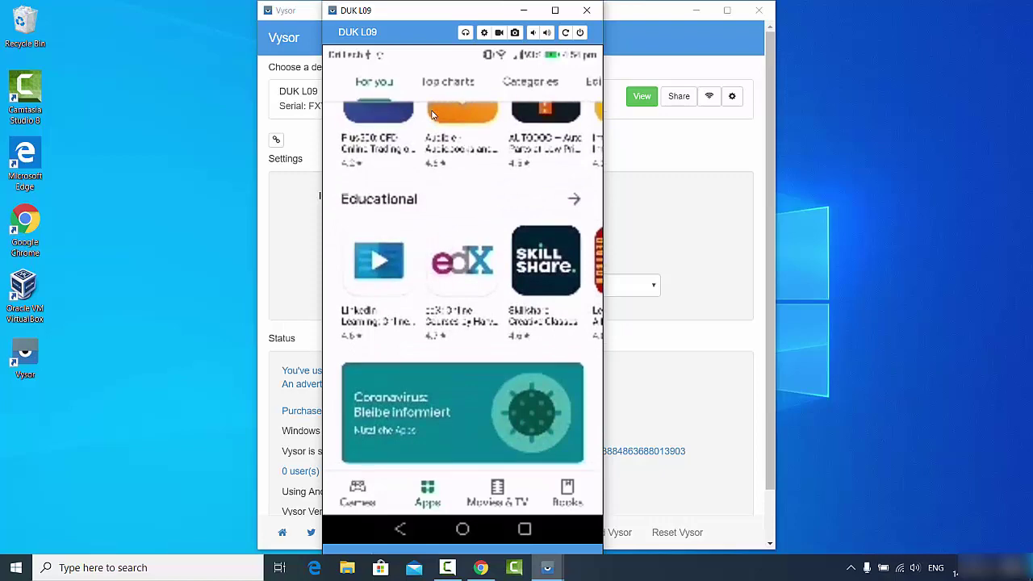
{"action": "scroll", "coordinate": [432, 115], "scroll_direction": "down", "scroll_amount": 2}
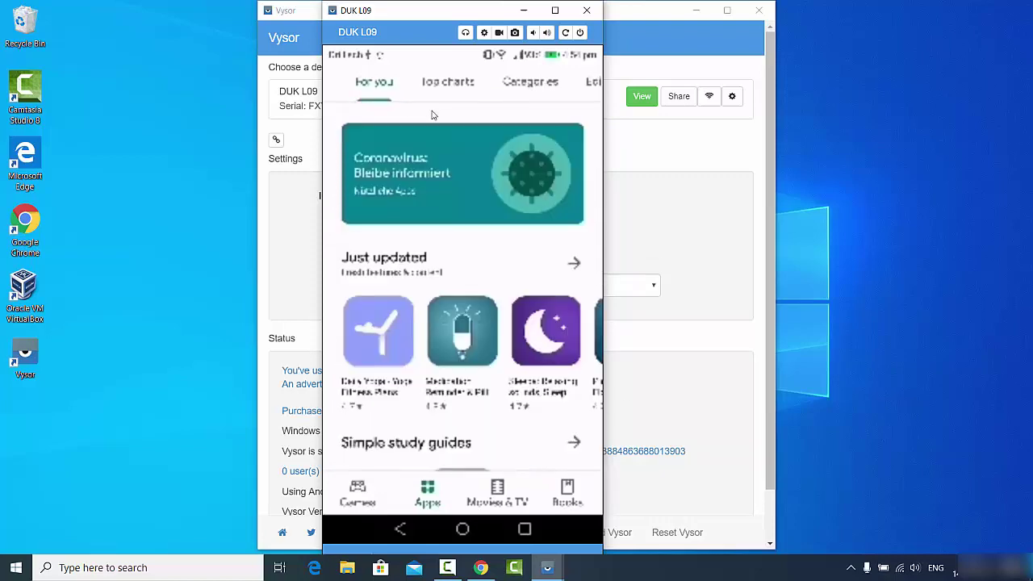
{"action": "scroll", "coordinate": [432, 115], "scroll_direction": "down", "scroll_amount": 3}
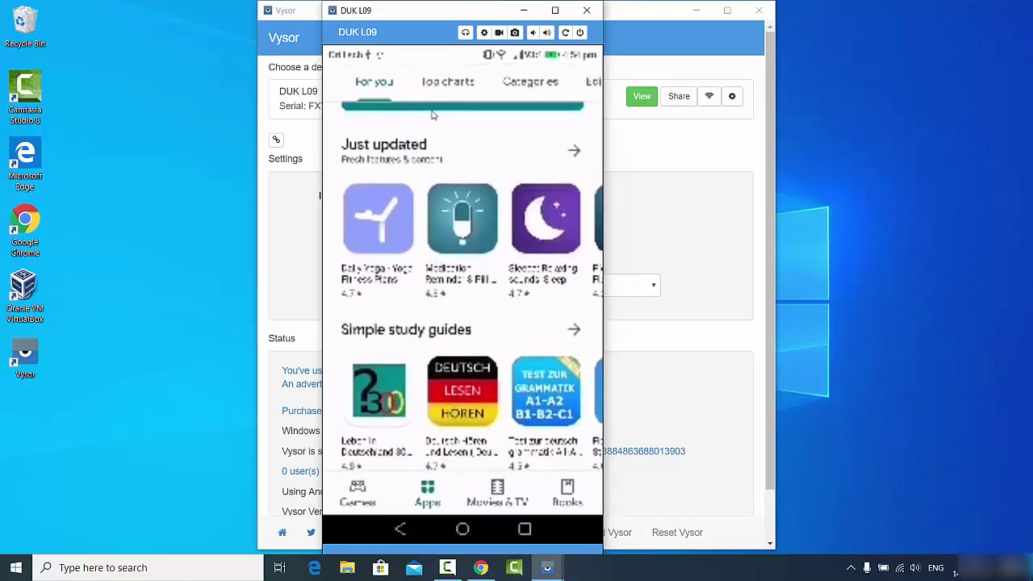
{"action": "scroll", "coordinate": [432, 115], "scroll_direction": "down", "scroll_amount": 2}
{"action": "scroll", "coordinate": [432, 115], "scroll_direction": "up", "scroll_amount": 5}
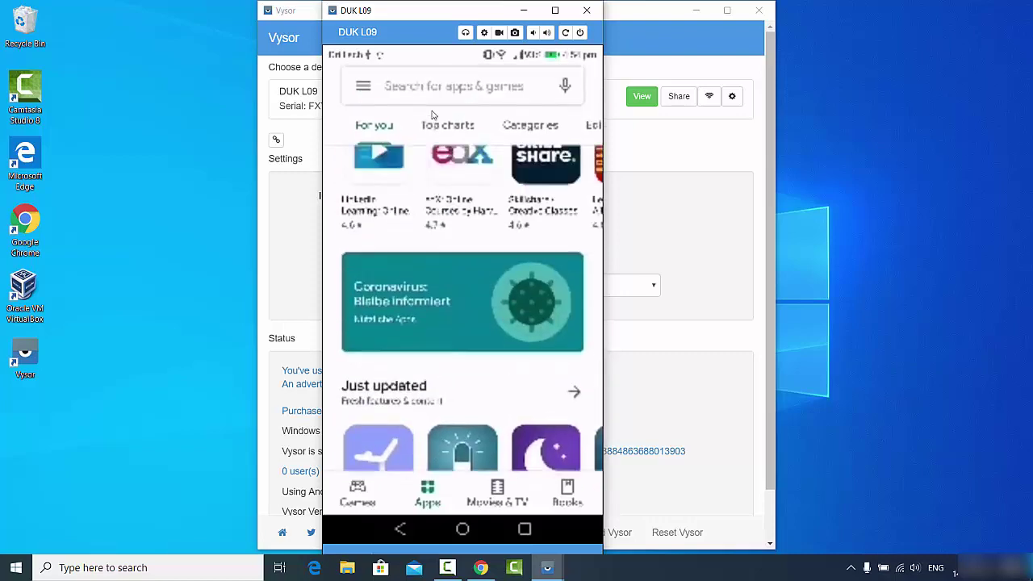
{"action": "scroll", "coordinate": [432, 116], "scroll_direction": "up", "scroll_amount": 5}
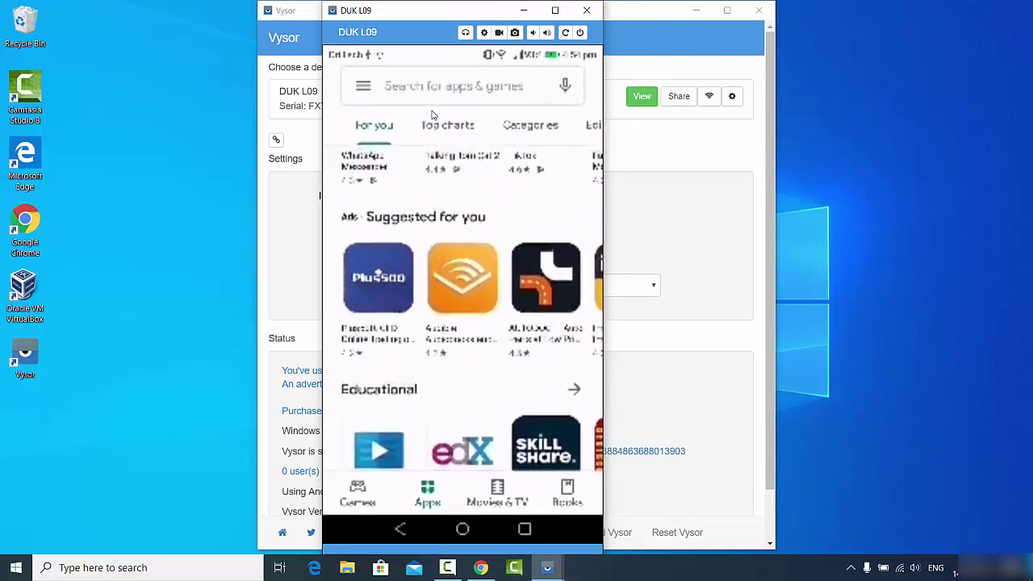
{"action": "scroll", "coordinate": [432, 116], "scroll_direction": "up", "scroll_amount": 3}
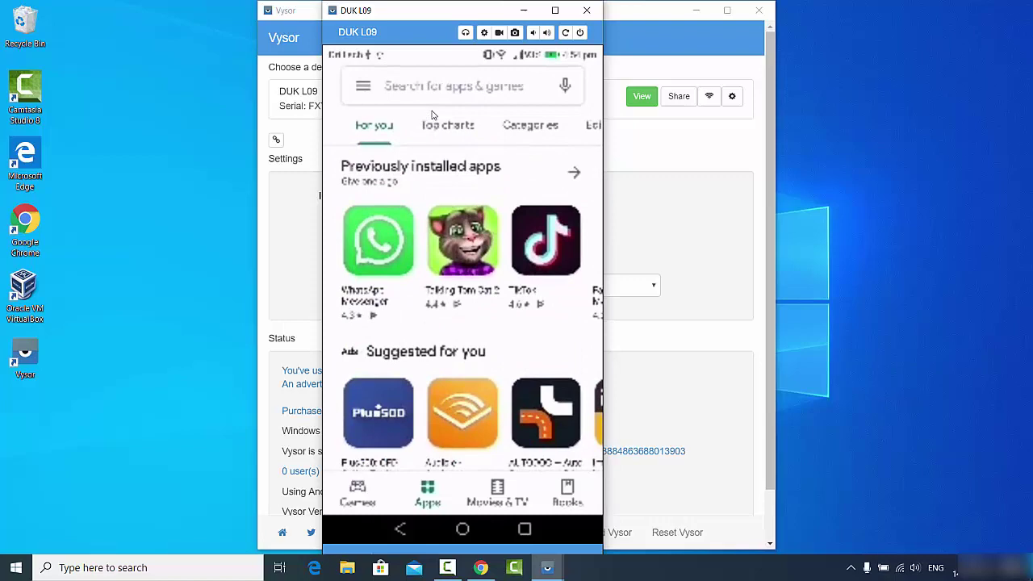
{"action": "scroll", "coordinate": [432, 115], "scroll_direction": "down", "scroll_amount": 1}
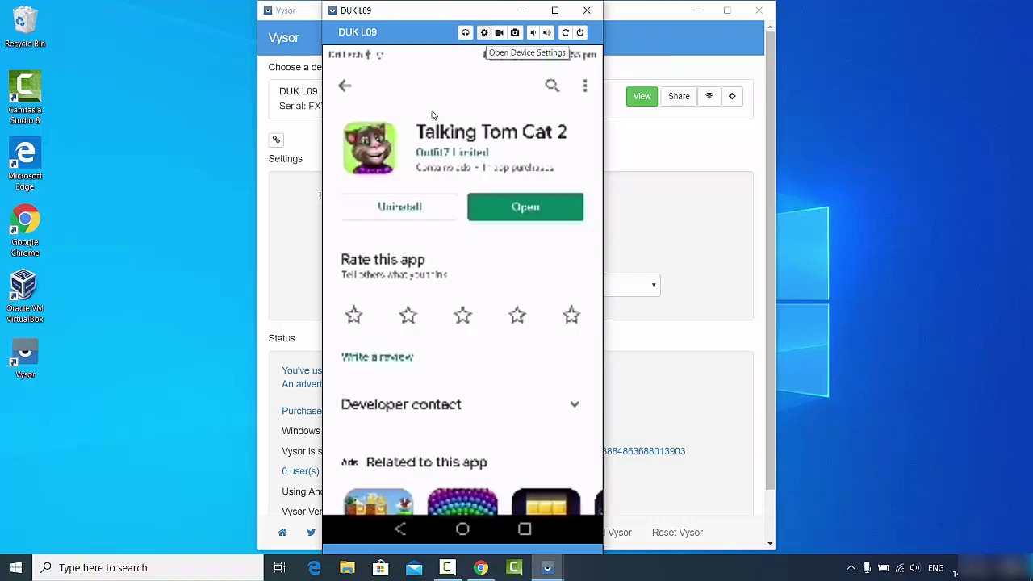
Open the phone window's Settings, try Fullscreen Mode, and cancel the Vysor Pro upgrade prompt.
{"action": "key", "text": "super+Down"}
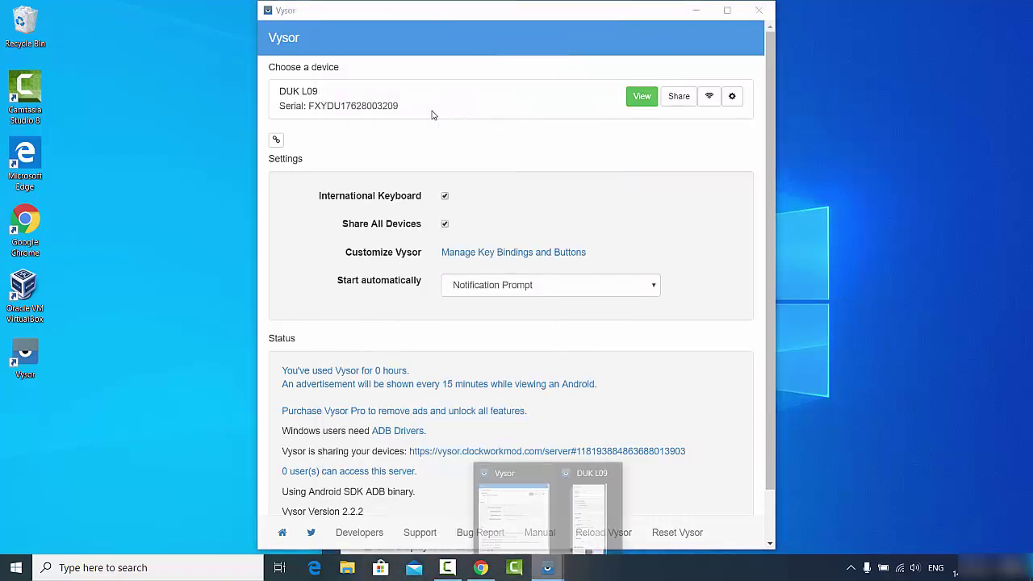
{"action": "key", "text": "alt+Tab"}
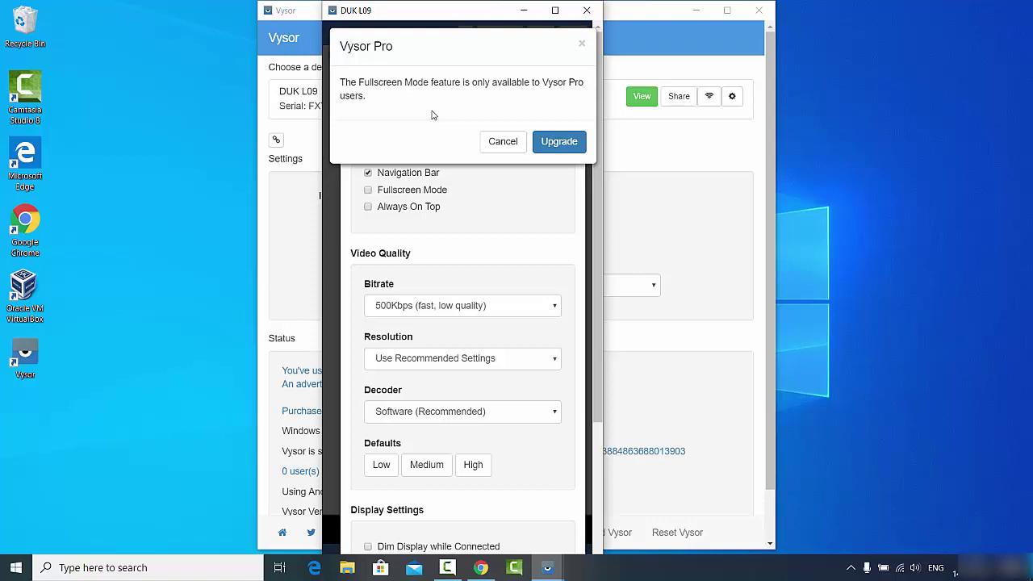
{"action": "key", "text": "shift+Tab"}
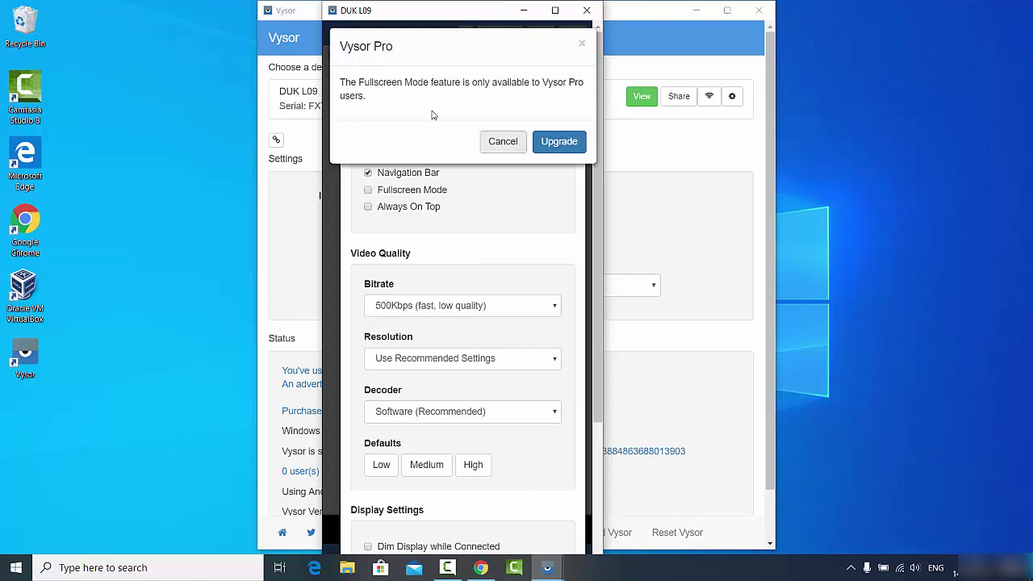
{"action": "key", "text": "space"}
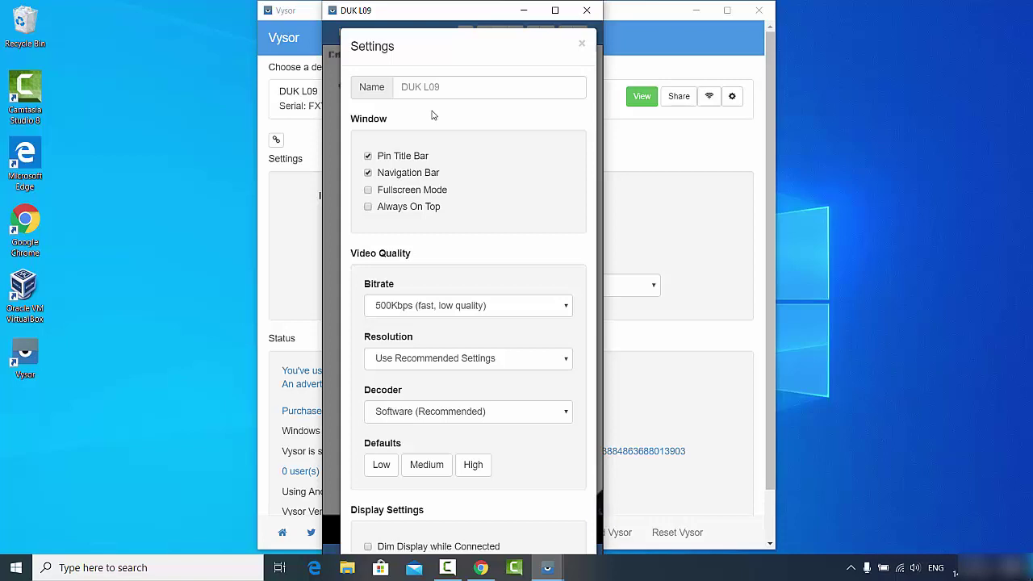
Try a 750Kbps bitrate and cancel the Vysor Pro prompt, keeping 500Kbps.
{"action": "key", "text": "space"}
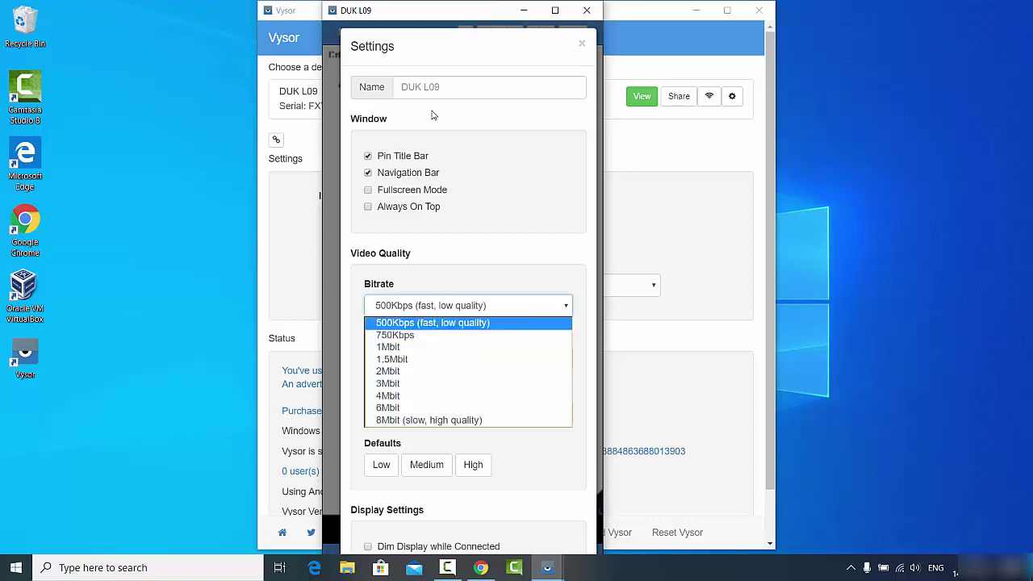
{"action": "key", "text": "Down"}
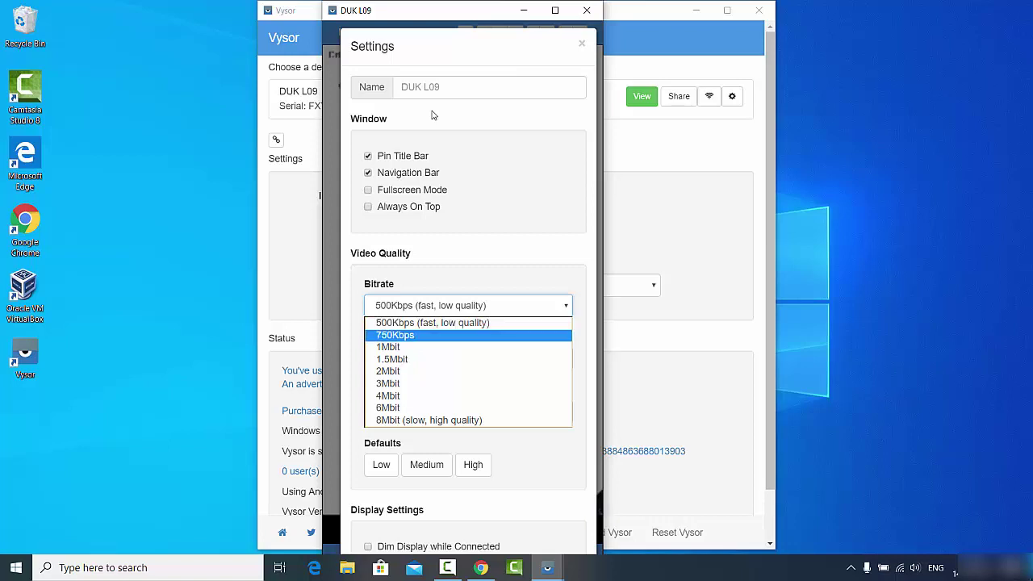
{"action": "key", "text": "Return"}
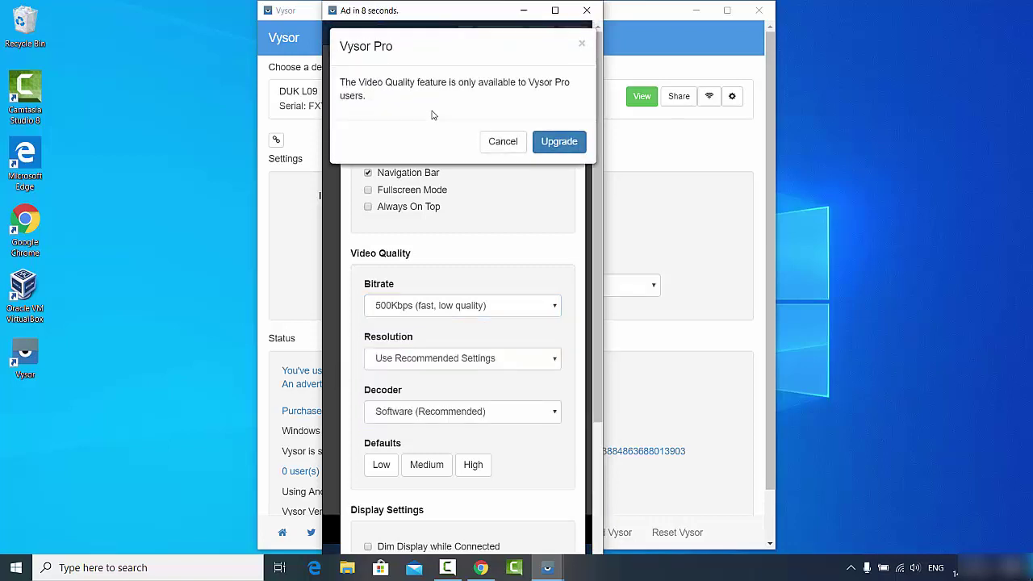
{"action": "key", "text": "Tab"}
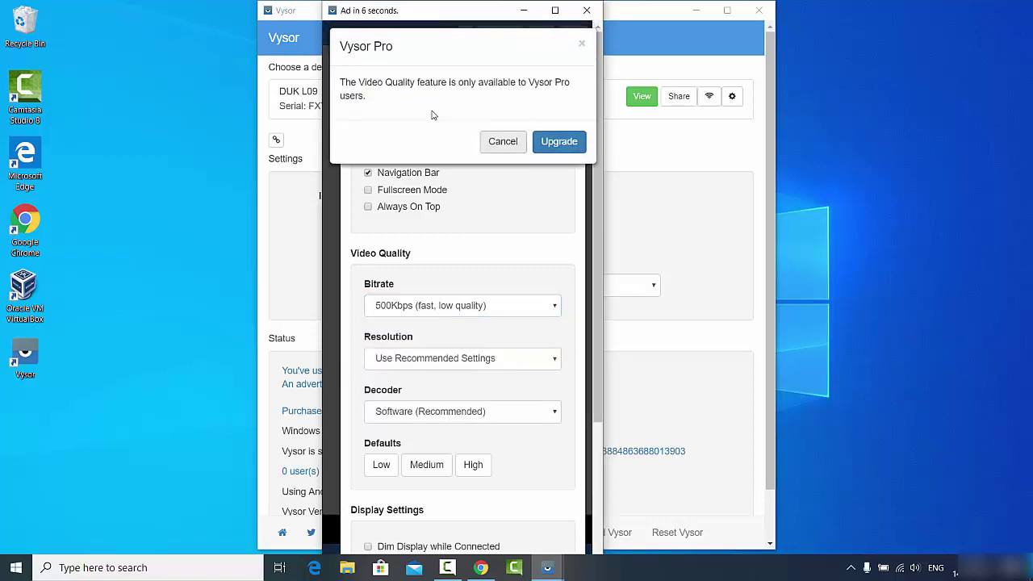
{"action": "key", "text": "Return"}
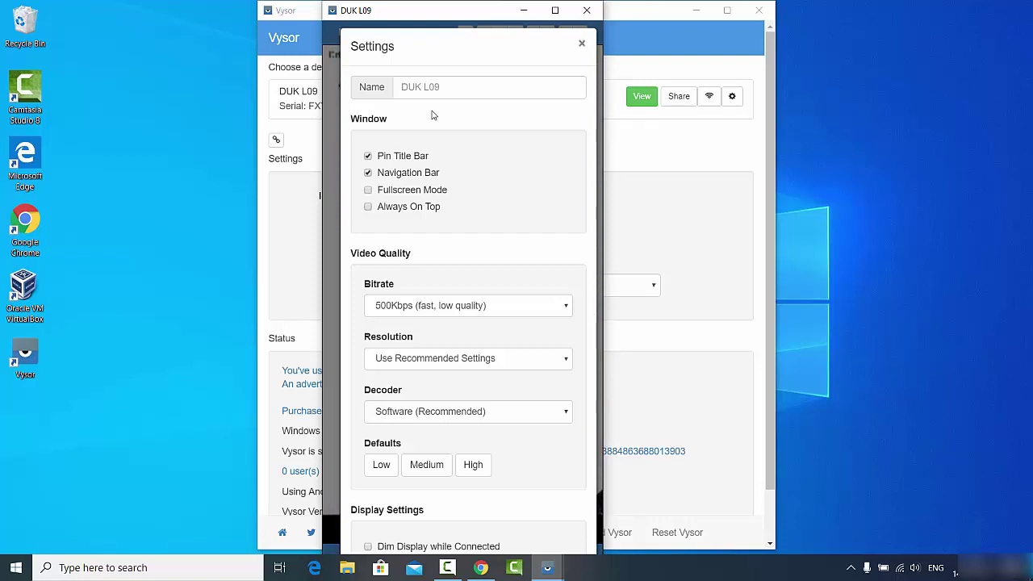
Close the DUK L09 Settings dialog with Esc.
{"action": "key", "text": "Escape"}
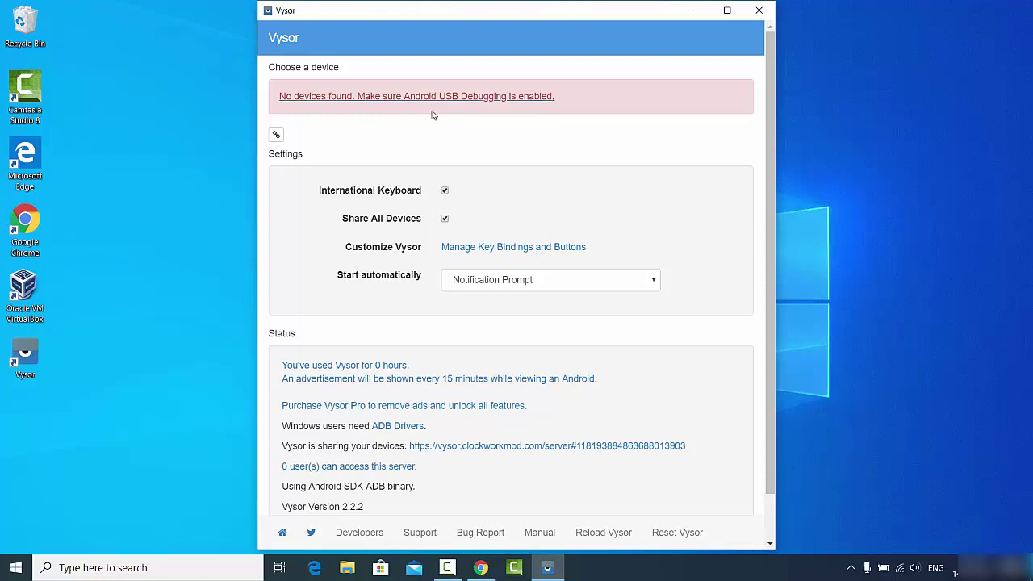
Follow the 'No devices found' link and scroll Vysor's Can't Find your Android support page.
{"action": "left_click", "coordinate": [432, 115]}
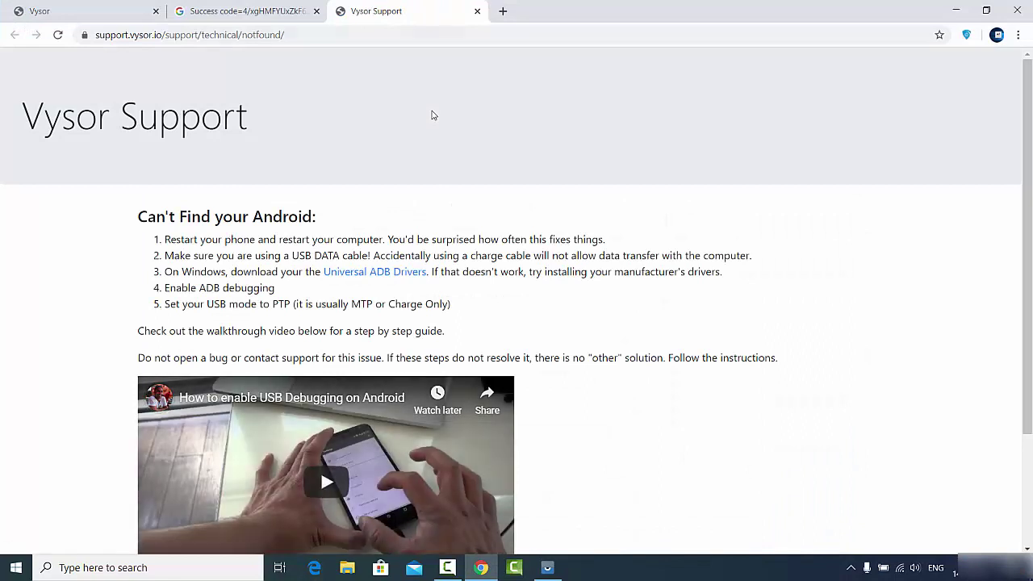
{"action": "scroll", "coordinate": [432, 115], "scroll_direction": "down", "scroll_amount": 2}
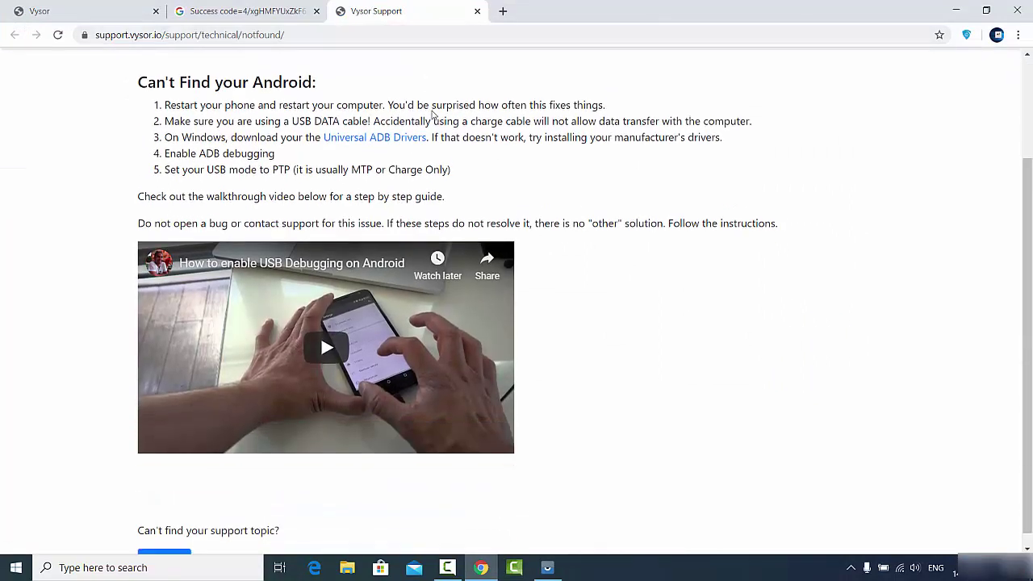